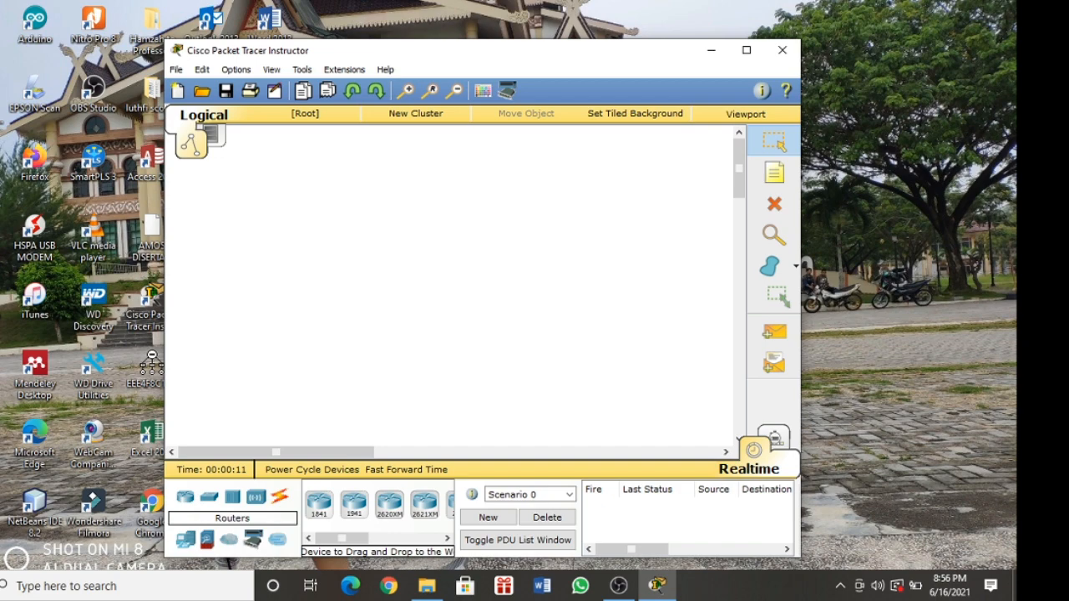
Step: Maximize the window and look through the hub models and connection cable types available for the network
left_click(745, 50)
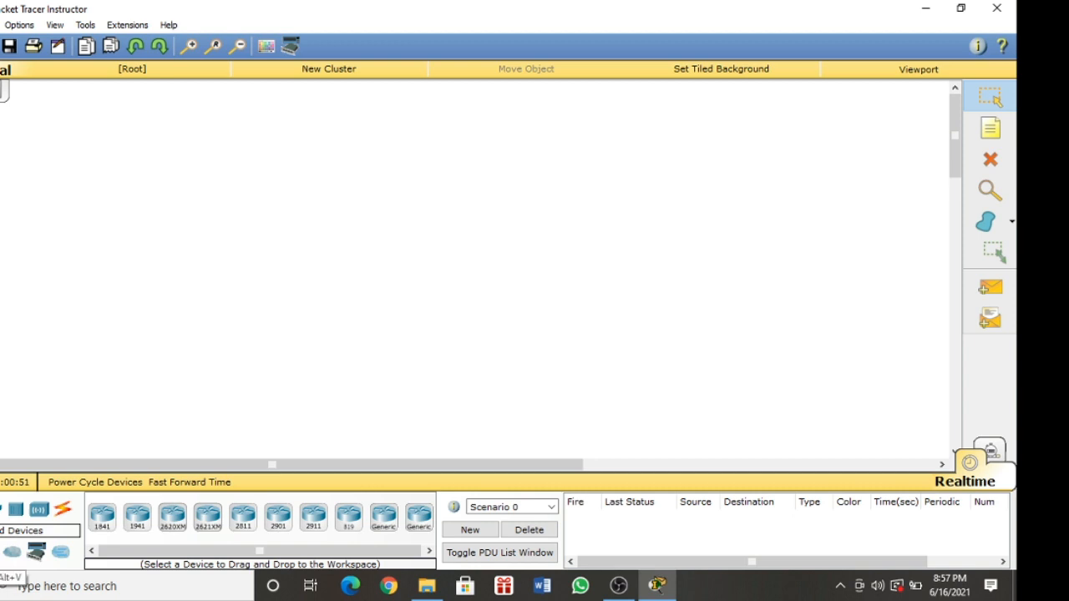
left_click(15, 511)
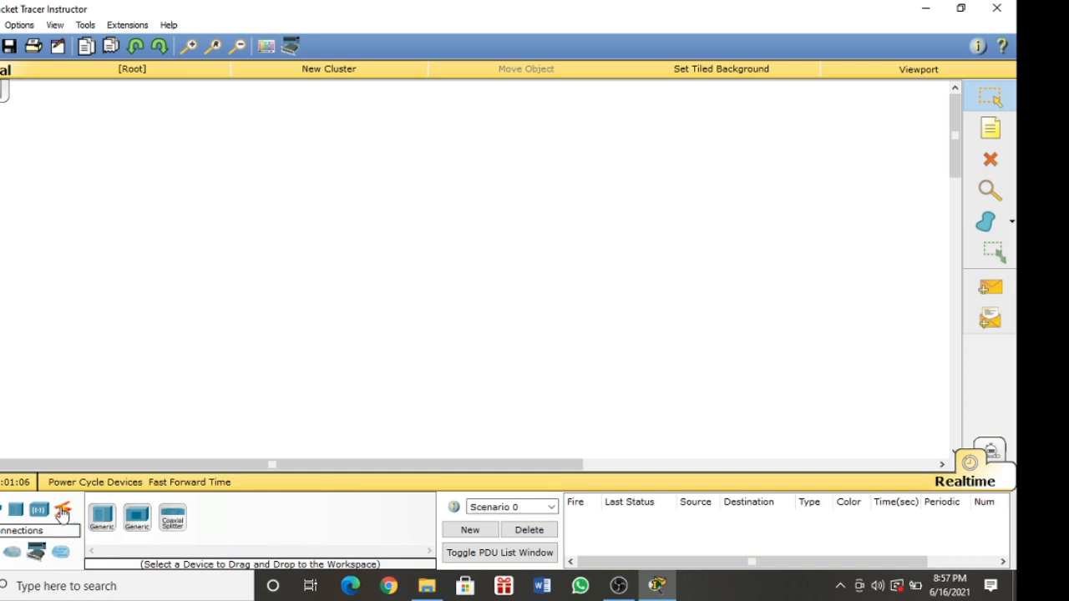
left_click(63, 511)
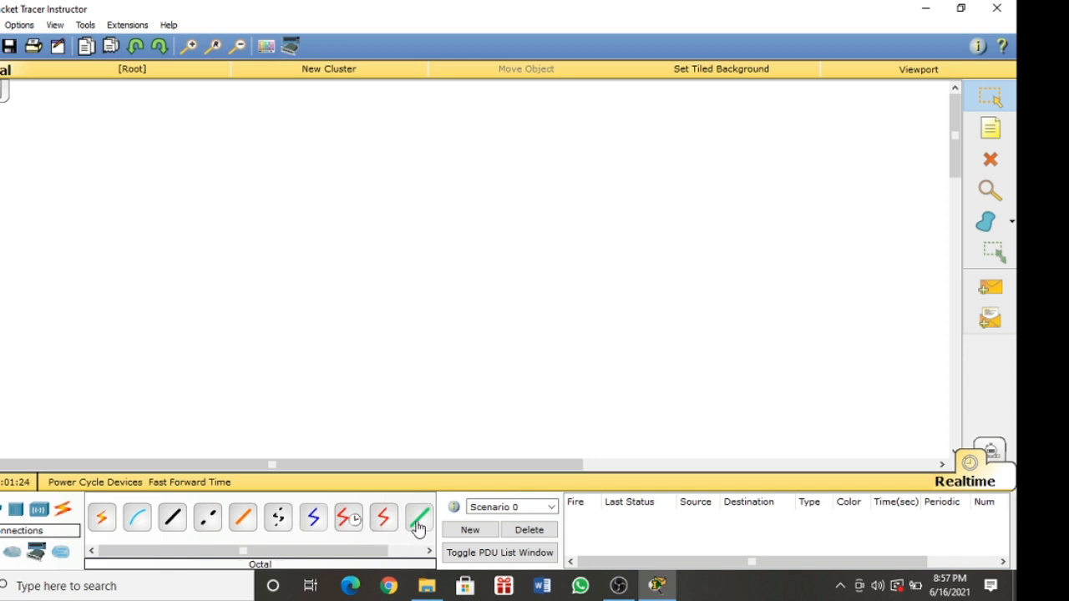
mouse_move(356, 554)
left_mouse_down()
mouse_move(403, 555)
mouse_move(368, 556)
left_mouse_up()
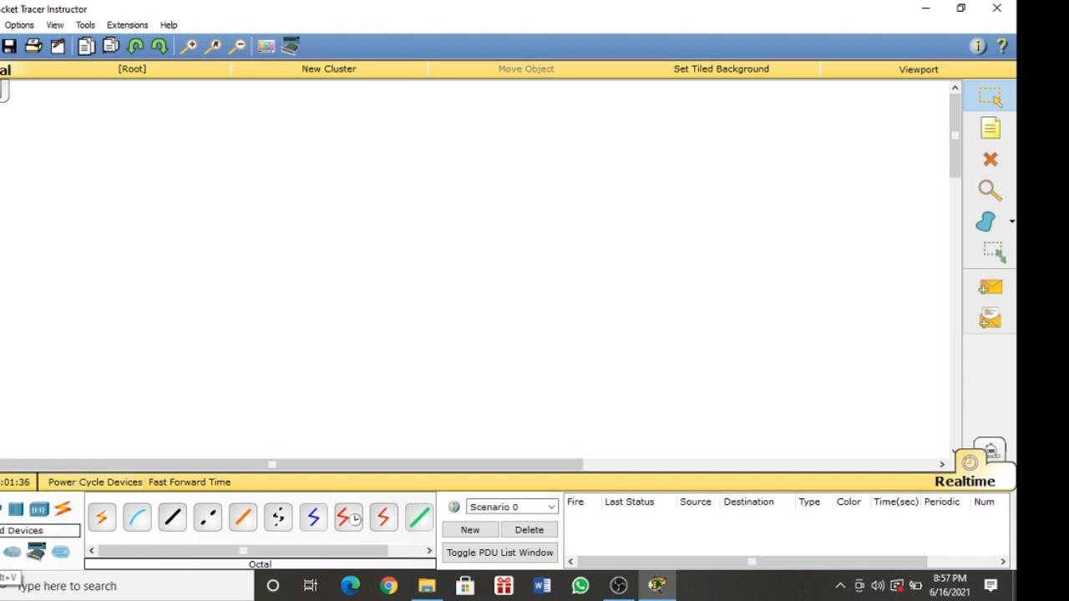
Step: Place two generic PCs from the end devices side by side in the logical workspace
left_click(0, 552)
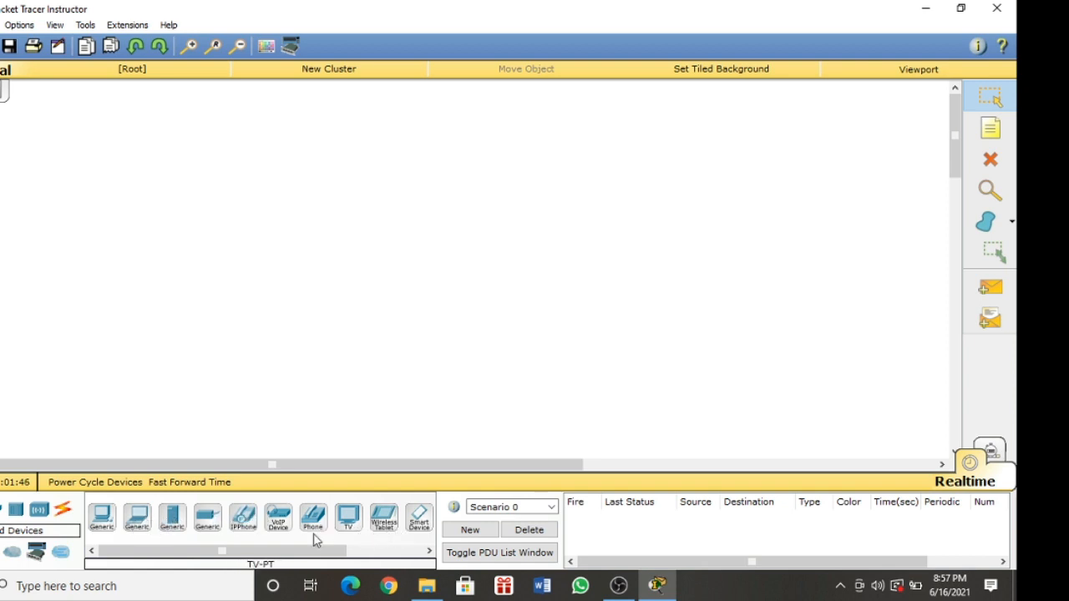
left_click_drag(238, 558, 200, 551)
left_click_drag(107, 522, 97, 273)
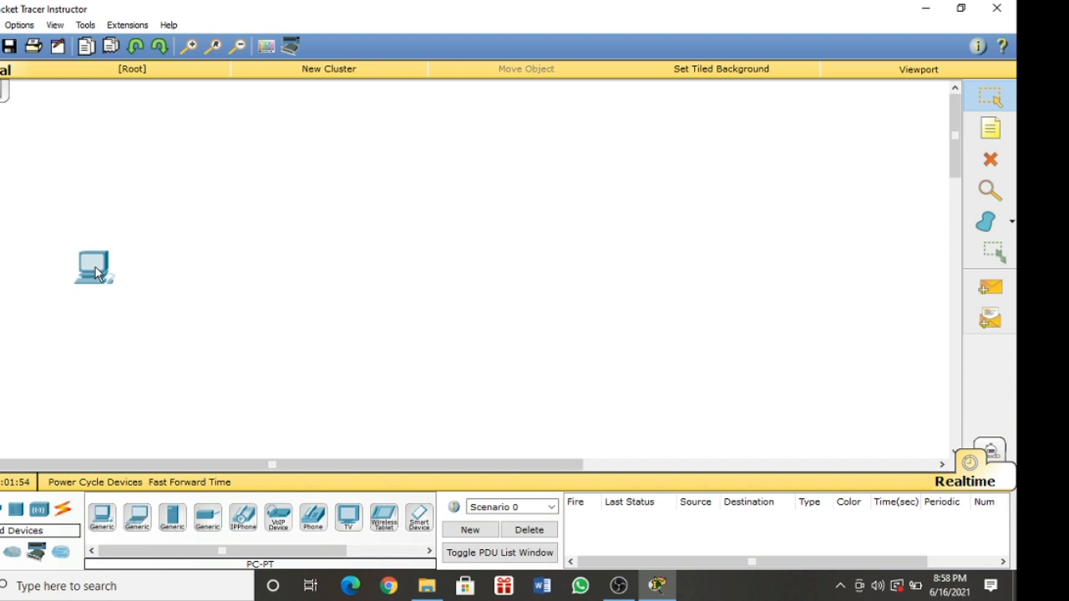
left_click_drag(95, 267, 95, 268)
left_click_drag(104, 521, 258, 272)
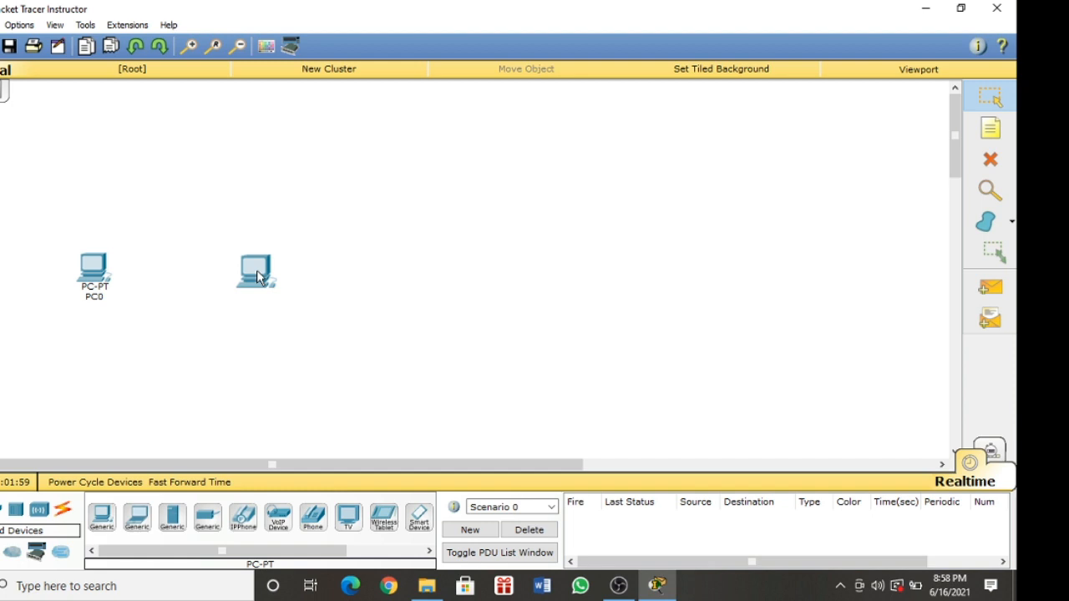
left_click_drag(257, 271, 257, 271)
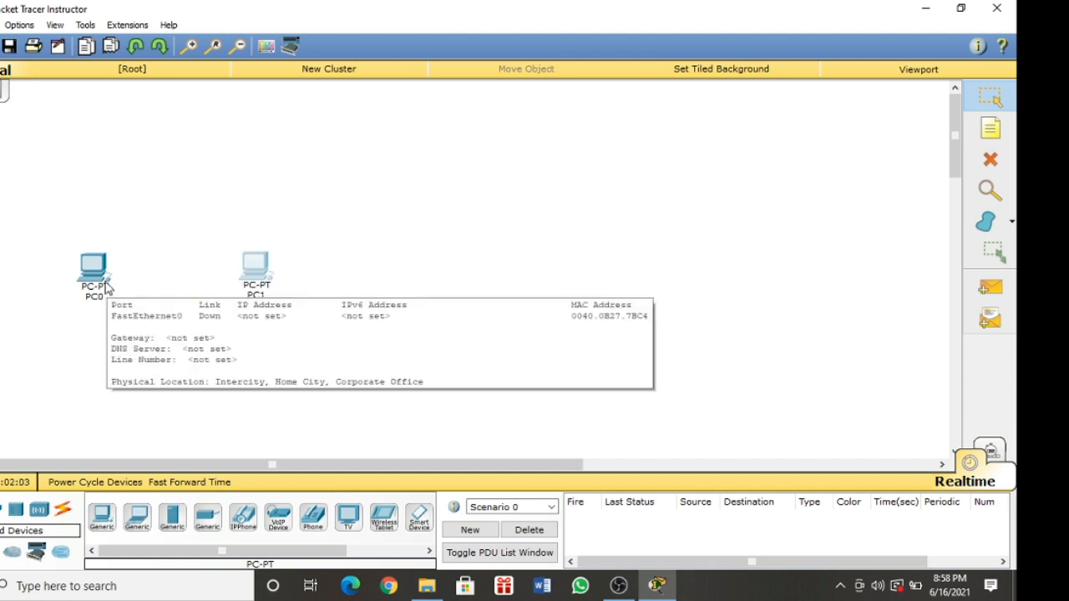
Step: Connect PC0 to PC1 with a Copper Cross-Over cable between their FastEthernet0 ports
left_click(66, 511)
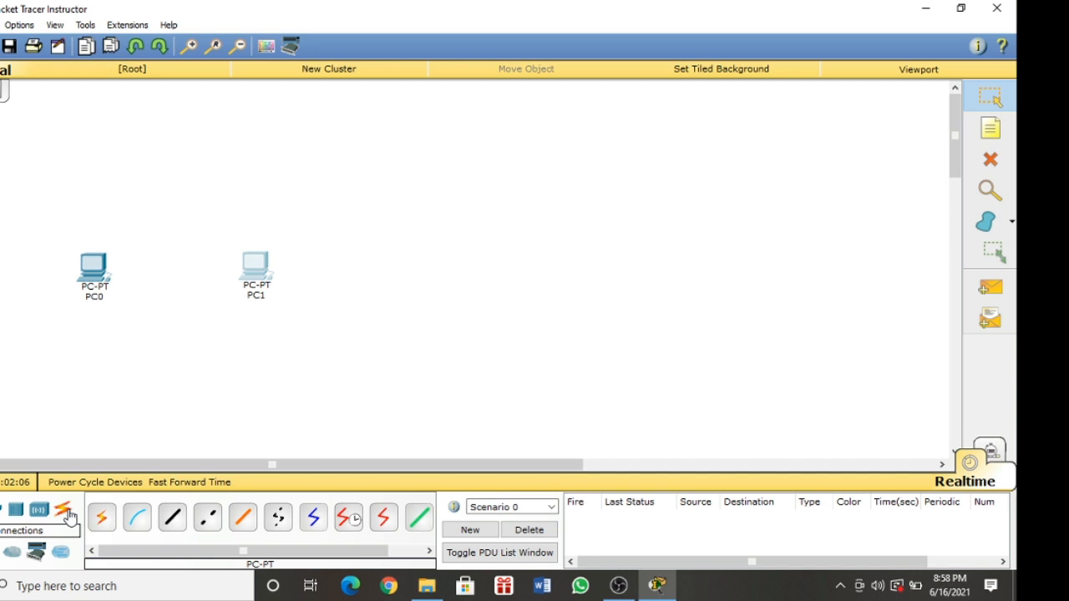
left_click(207, 517)
left_click(95, 272)
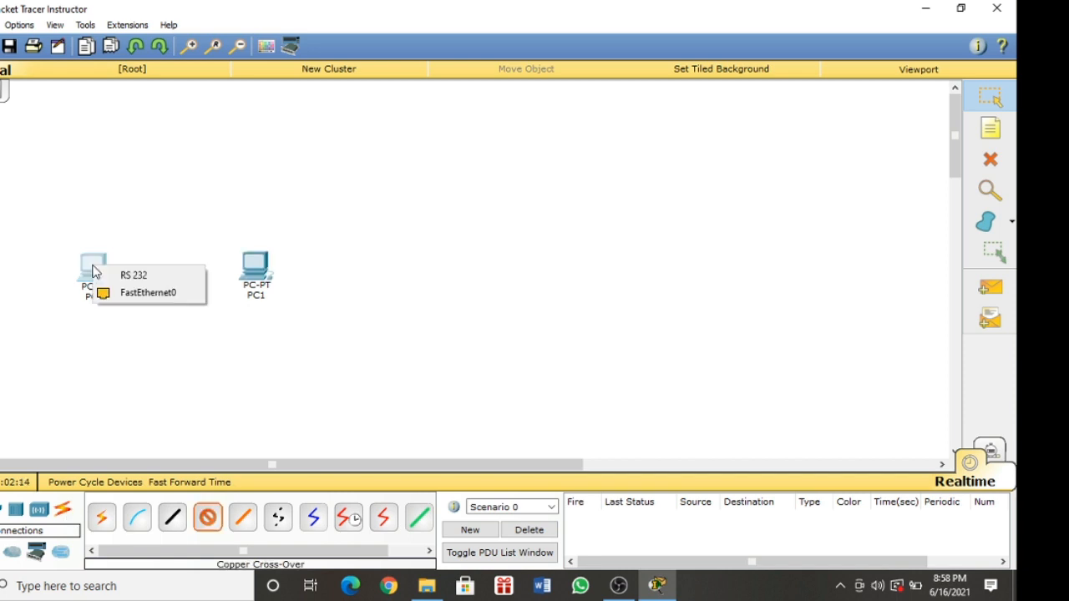
left_click(150, 293)
left_click(255, 267)
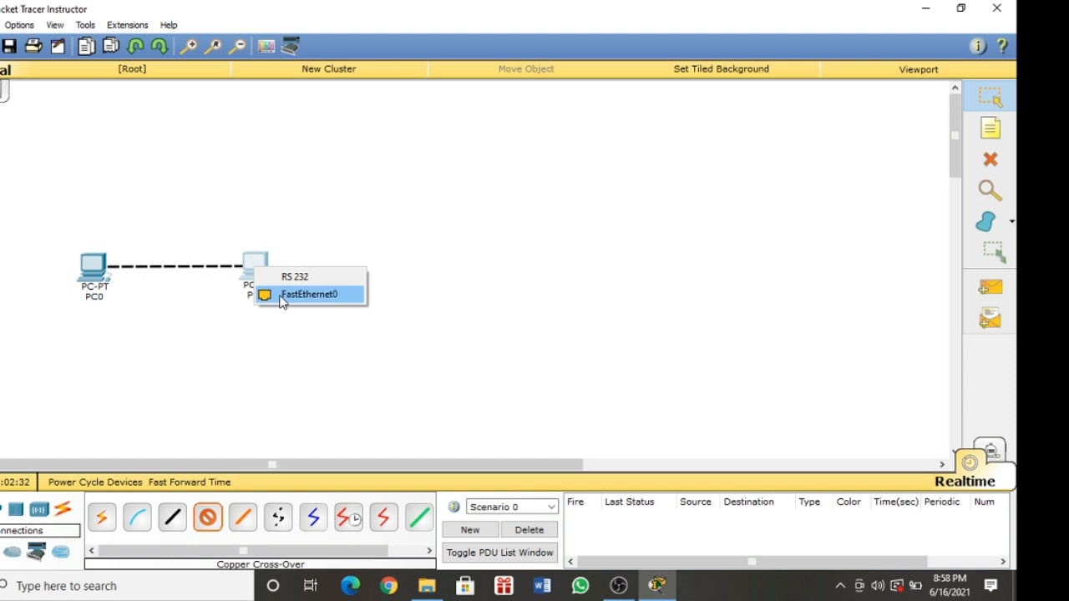
left_click(282, 299)
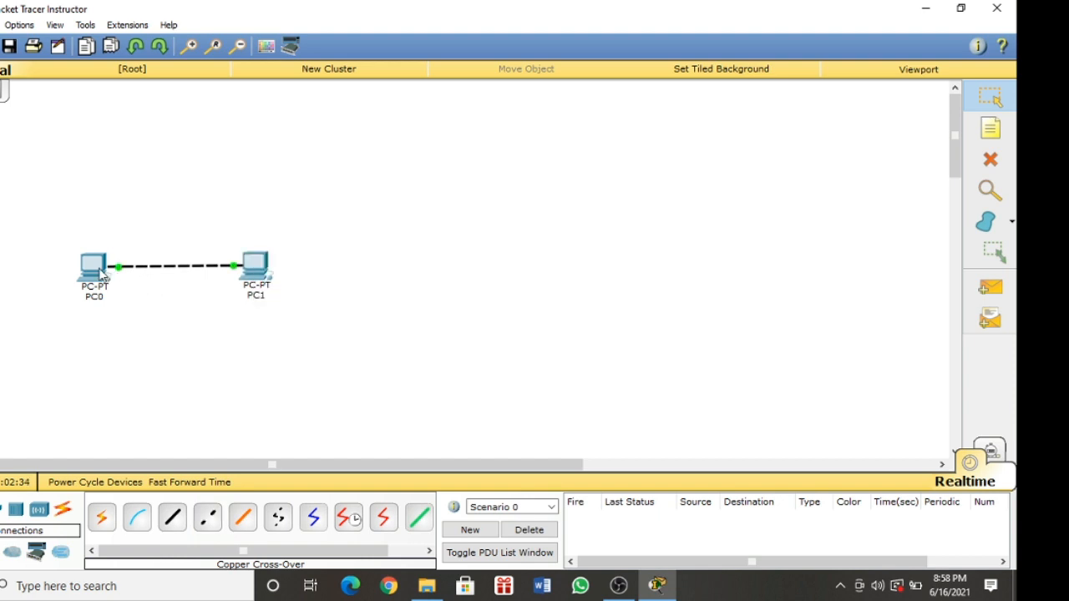
Step: Open PC0 and look through its physical view, configuration, desktop and custom interface settings
mouse_move(102, 274)
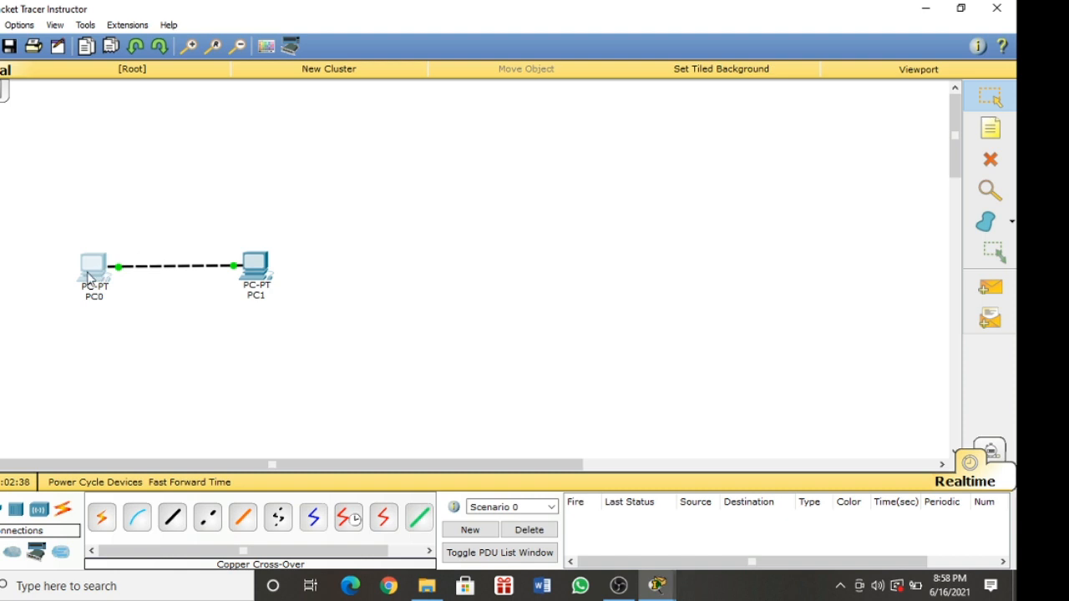
left_click(90, 278)
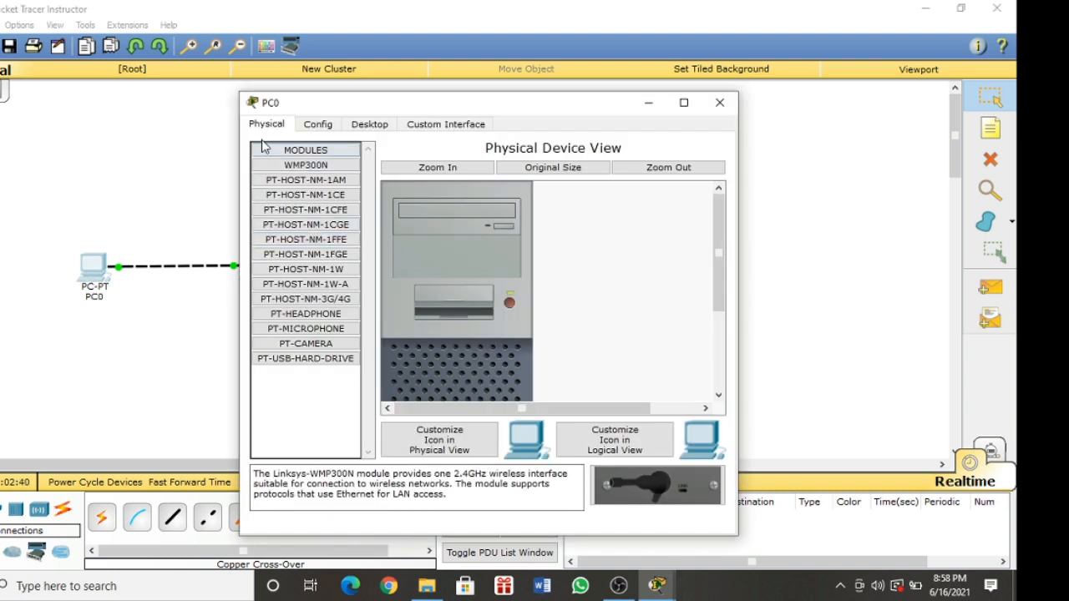
left_click(317, 127)
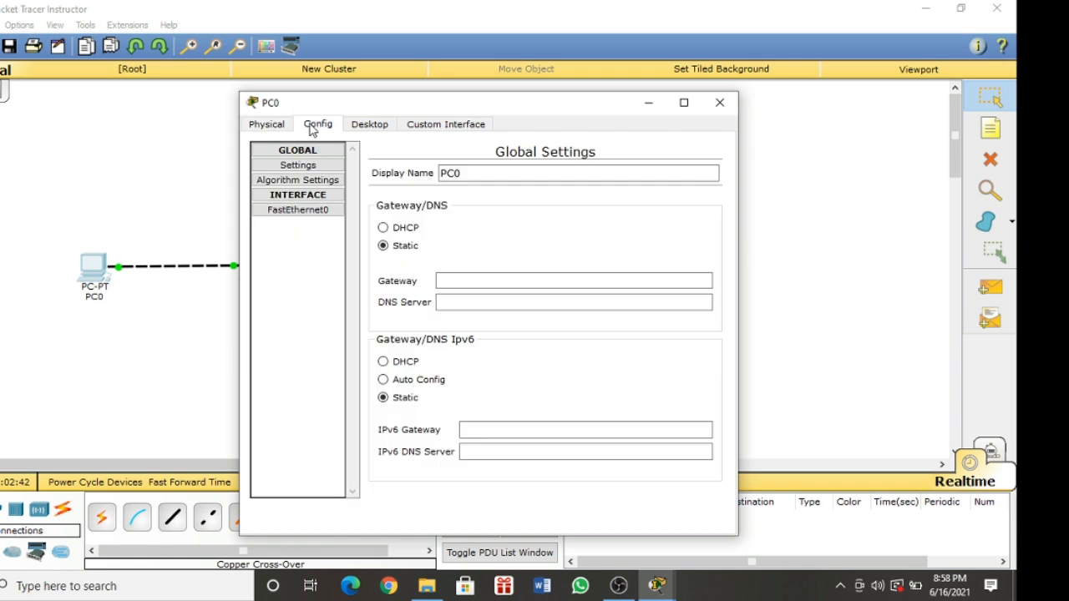
left_click(360, 126)
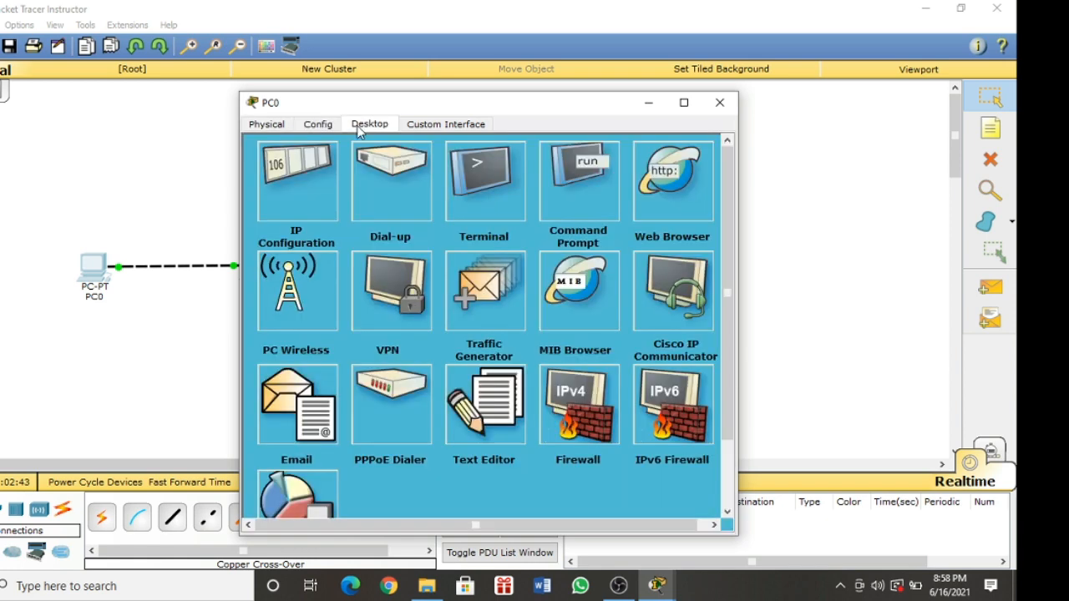
left_click(436, 126)
left_click(267, 124)
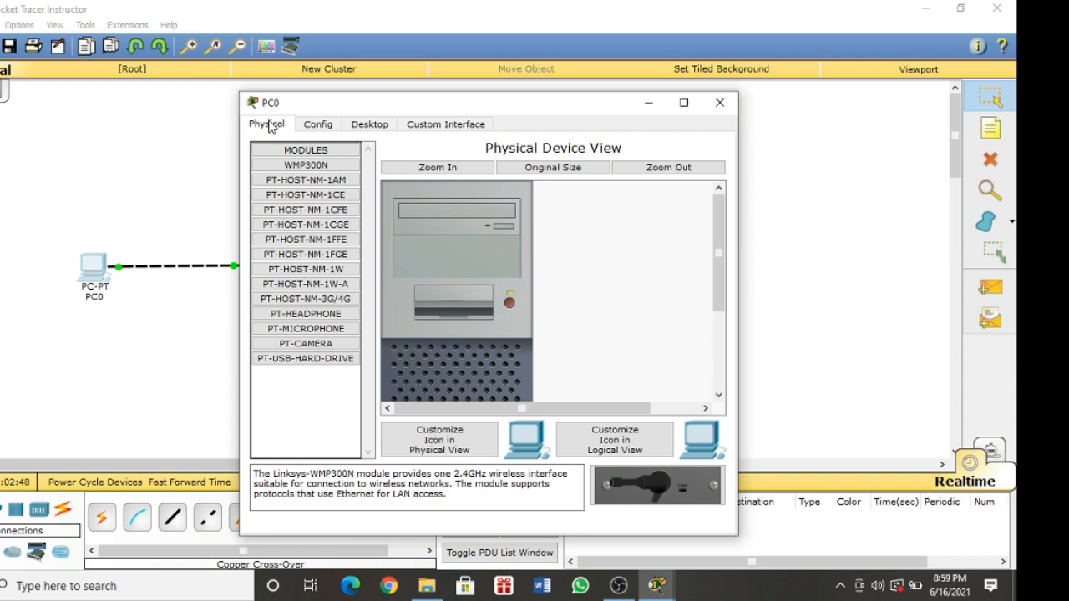
left_click(310, 132)
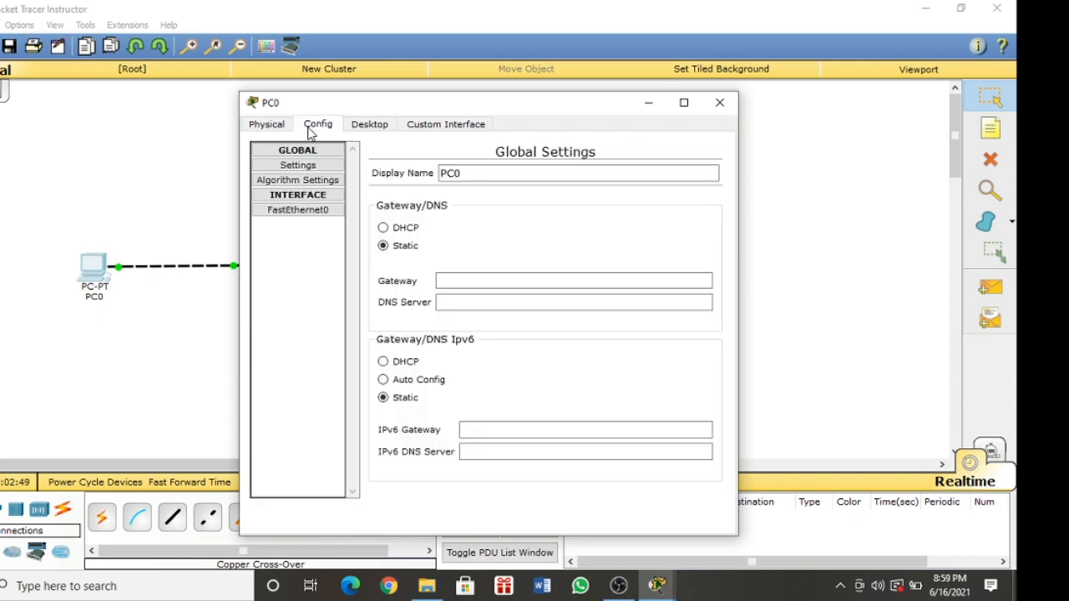
Step: Assign PC0 the static IP address 192.168.1.1 with the default subnet mask 255.255.255.0
left_click(365, 130)
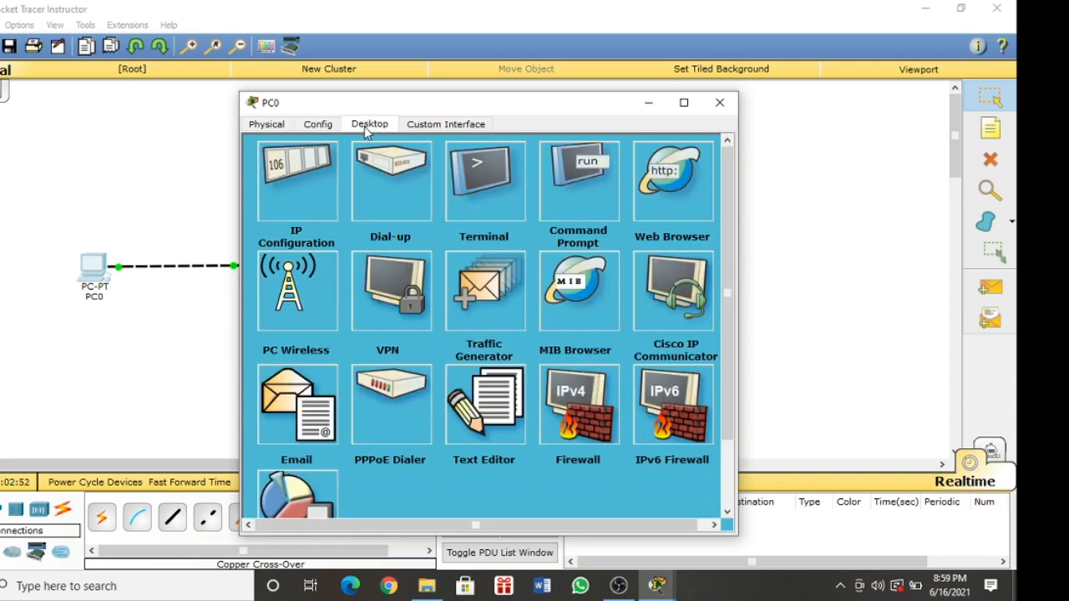
left_click(317, 160)
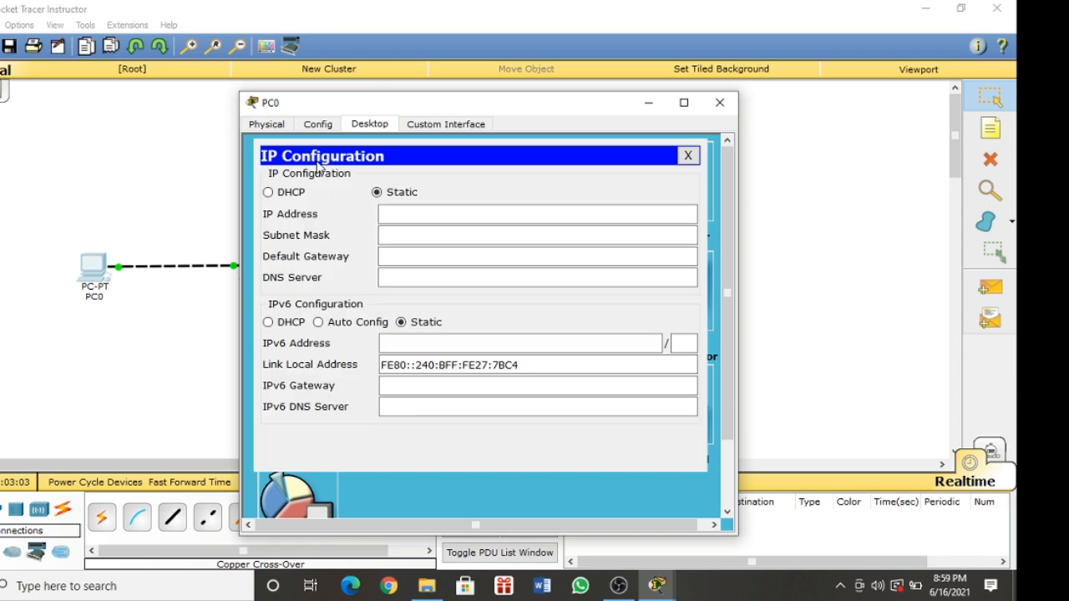
left_click(388, 214)
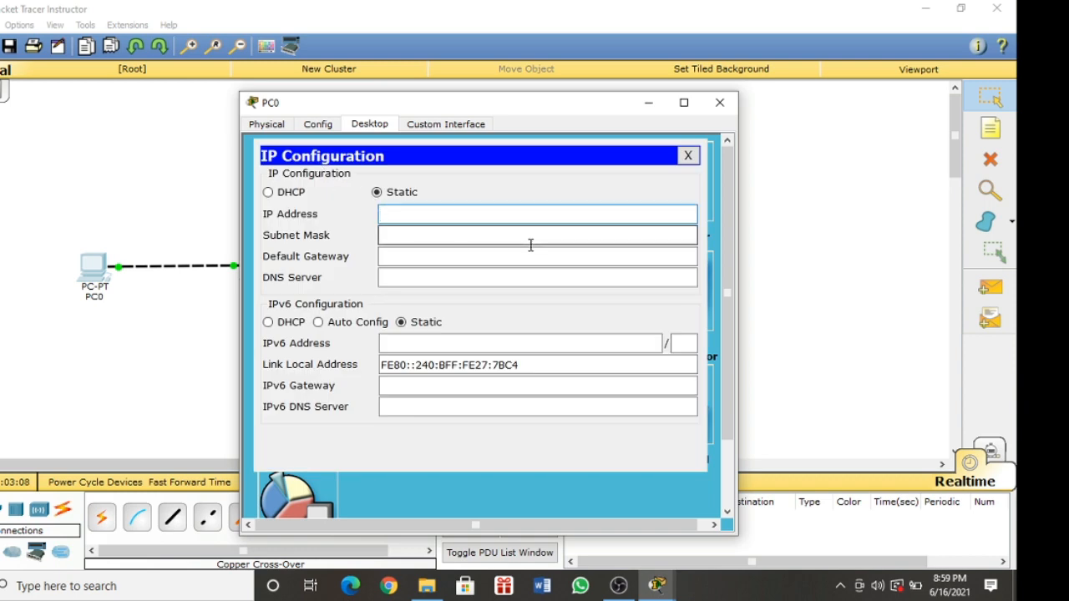
type("192.168.1.1")
key("Tab")
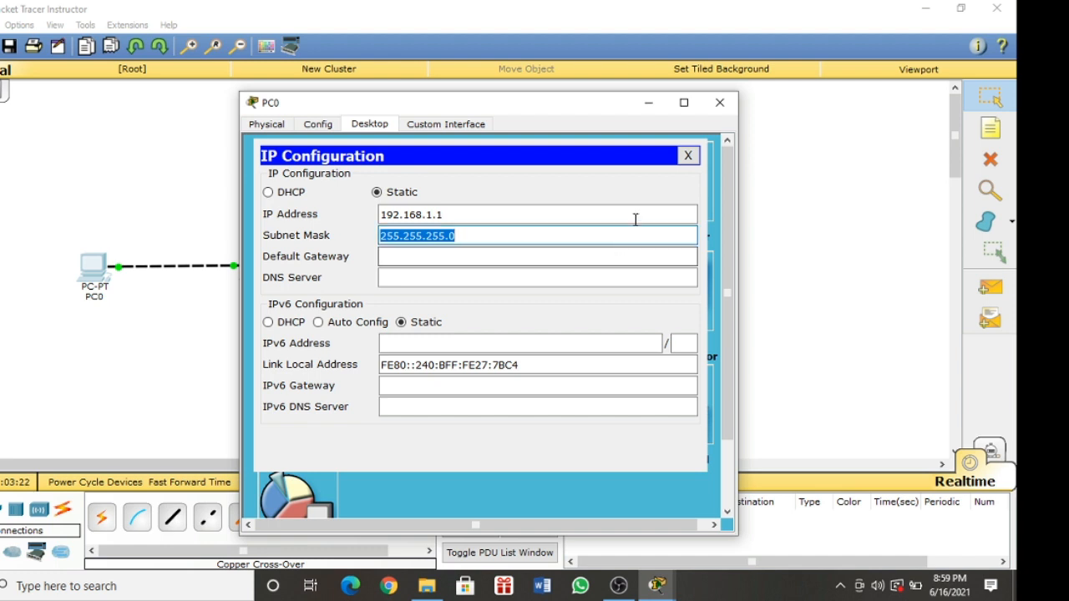
left_click(687, 156)
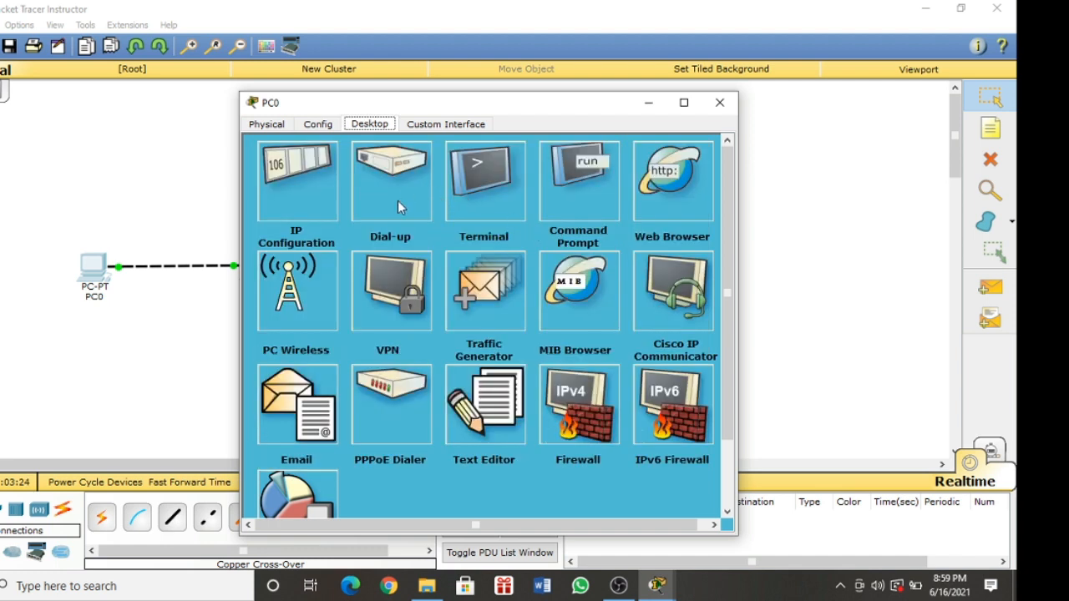
Step: Check PC0's IP settings by running ipconfig in its Command Prompt, and close the PC0 window
left_click(582, 197)
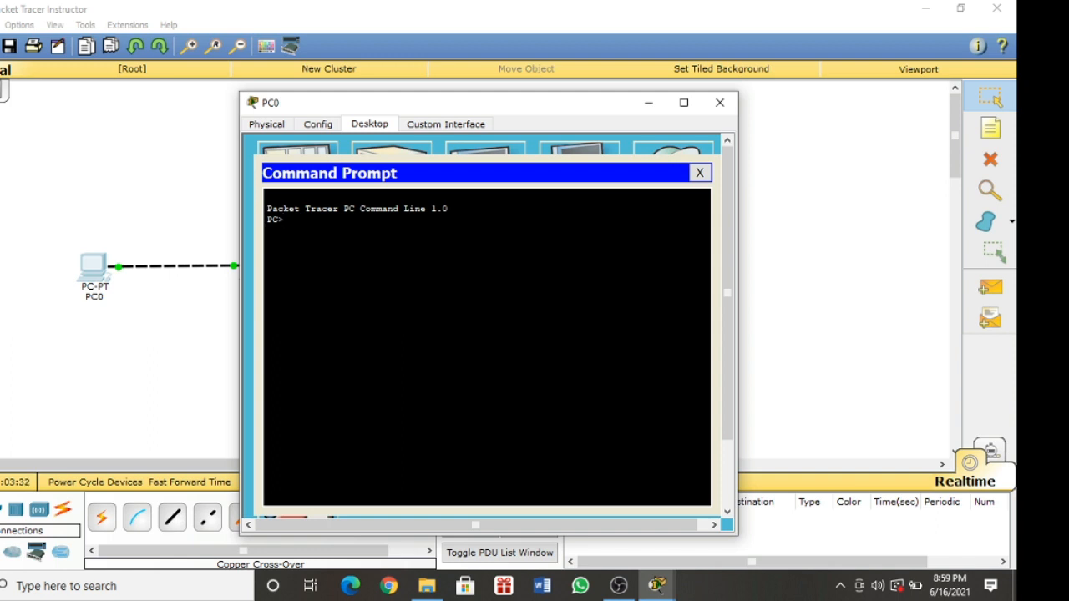
type("ipconfig")
key("Return")
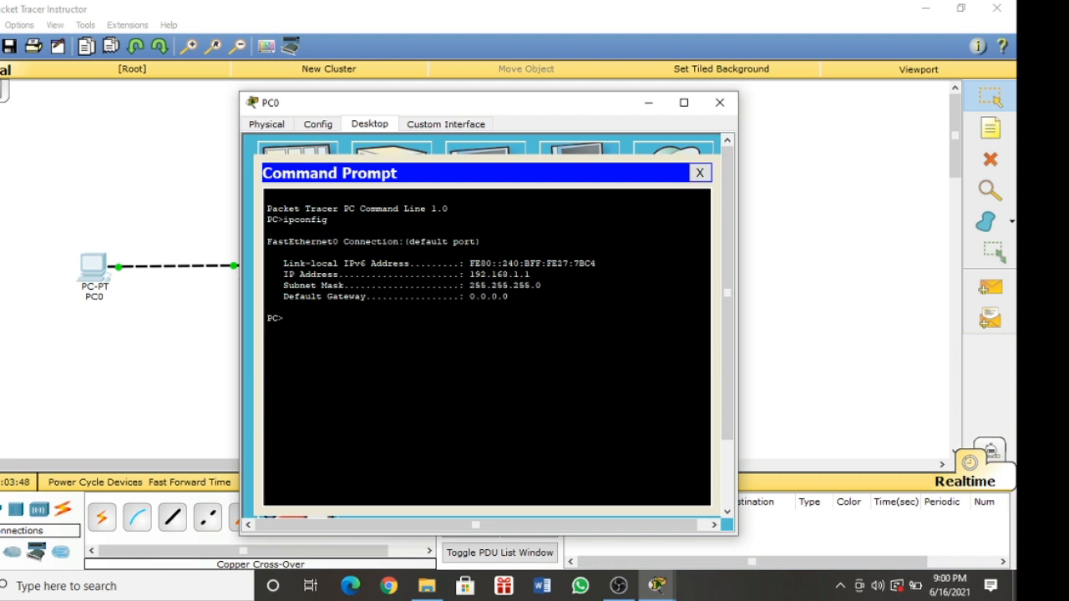
left_click(700, 173)
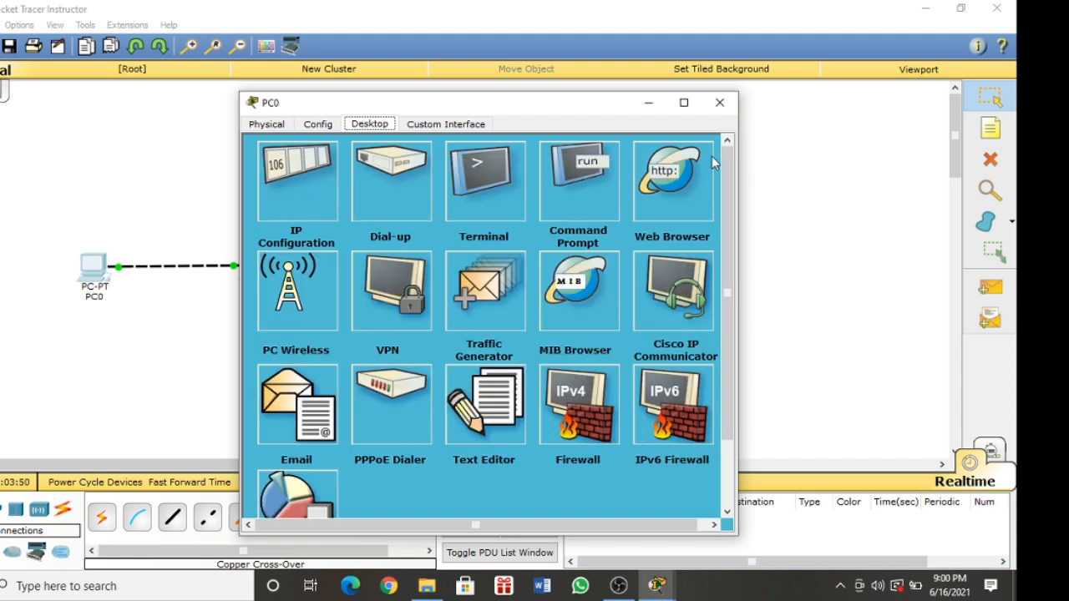
left_click(720, 103)
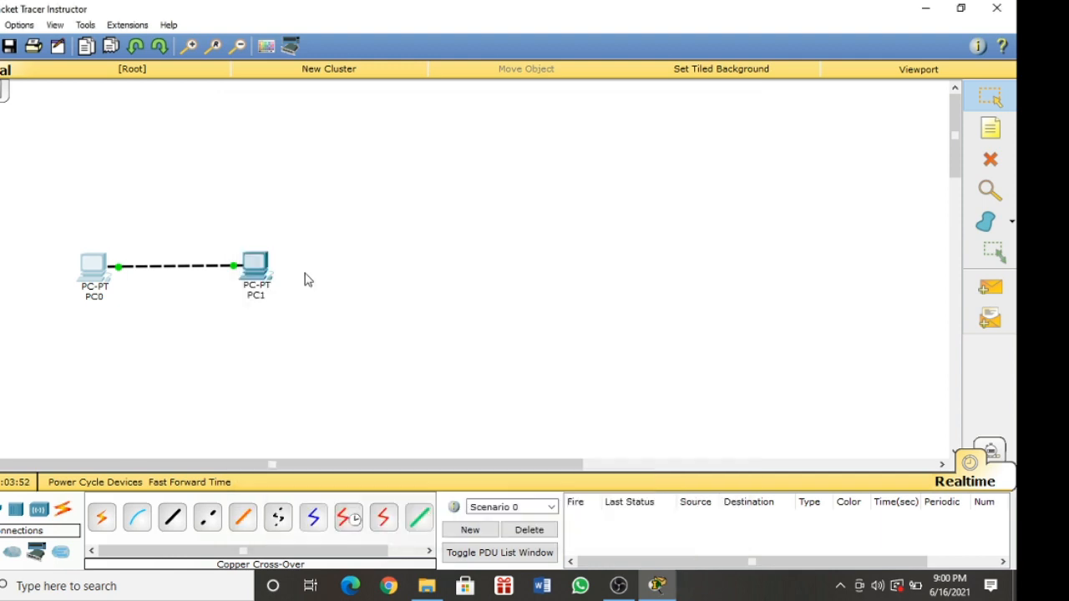
Step: Assign PC1 the static IP address 192.168.1.2 with the default subnet mask 255.255.255.0
left_click(258, 266)
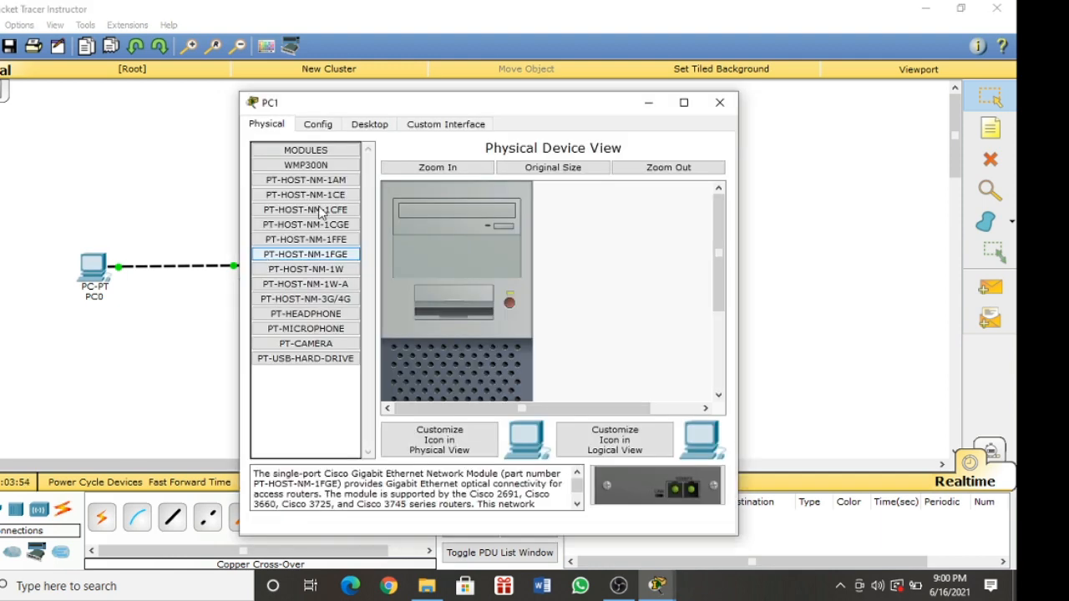
left_click(370, 125)
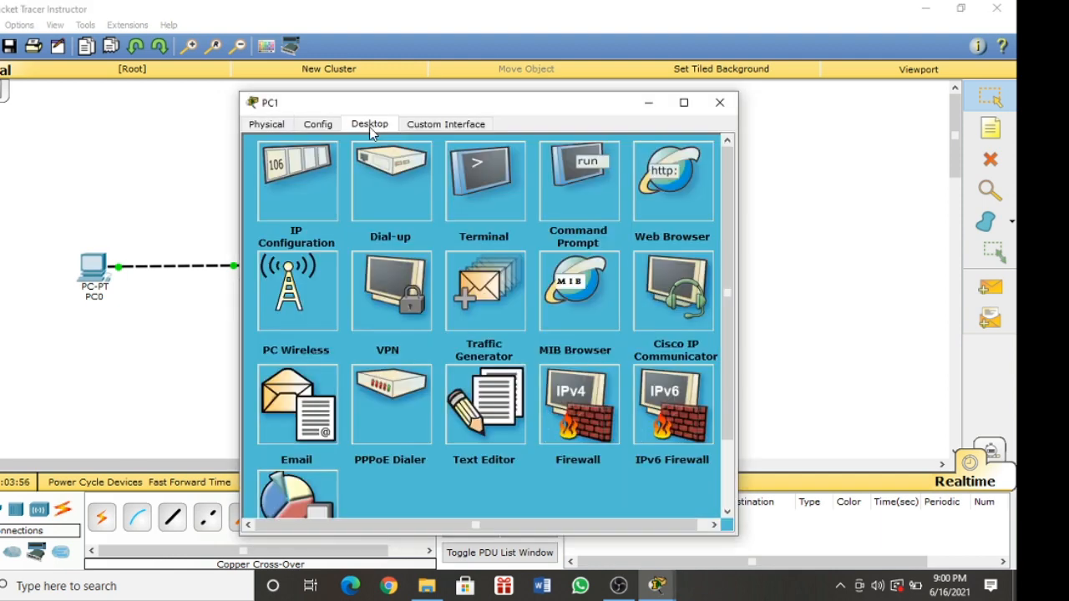
left_click(335, 165)
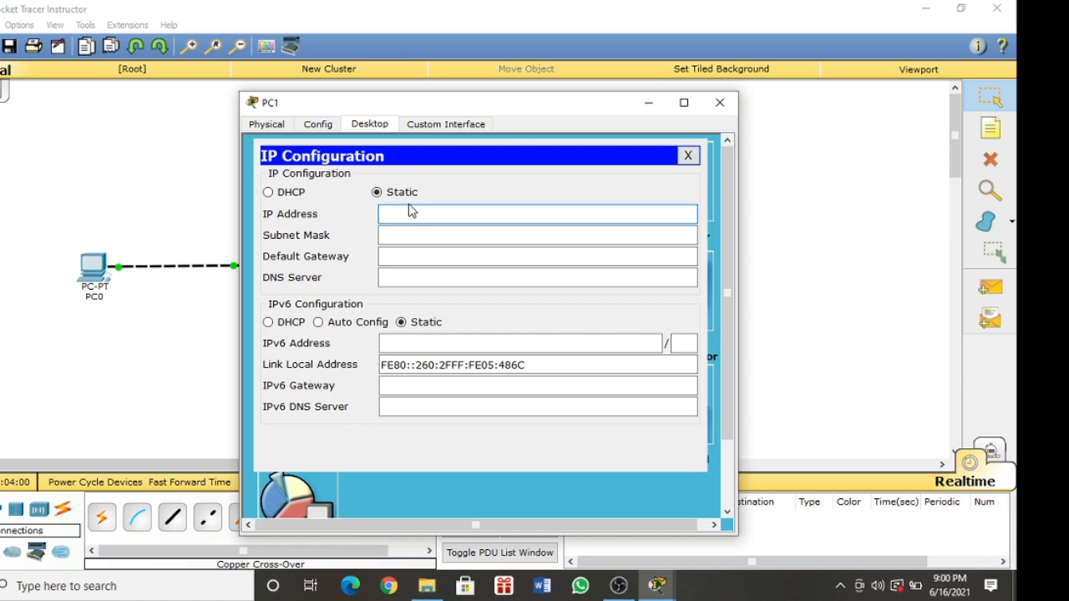
type("192.168.1")
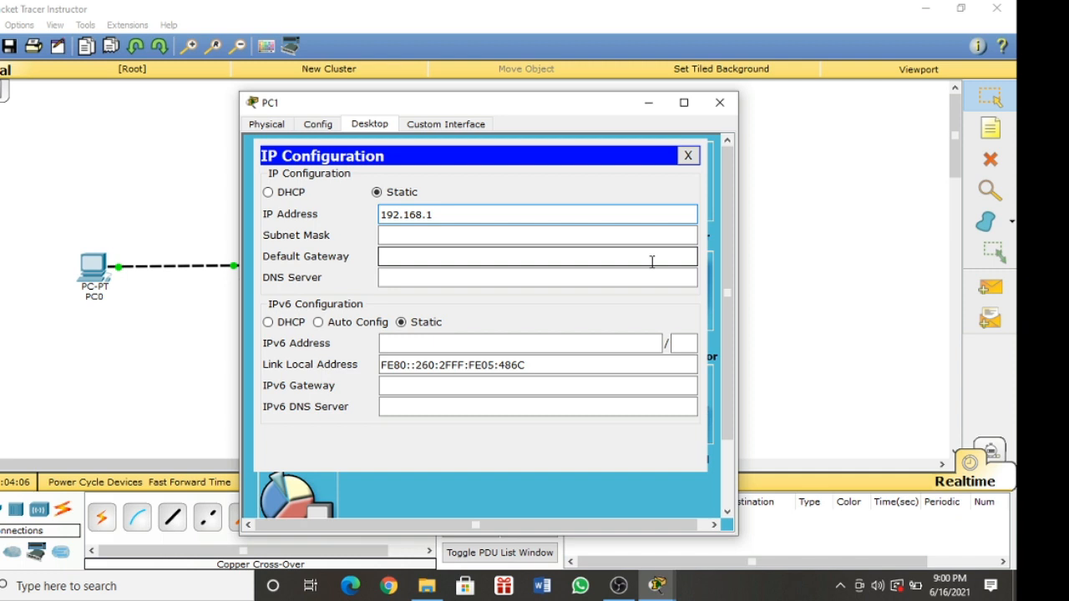
type(".2")
key("Tab")
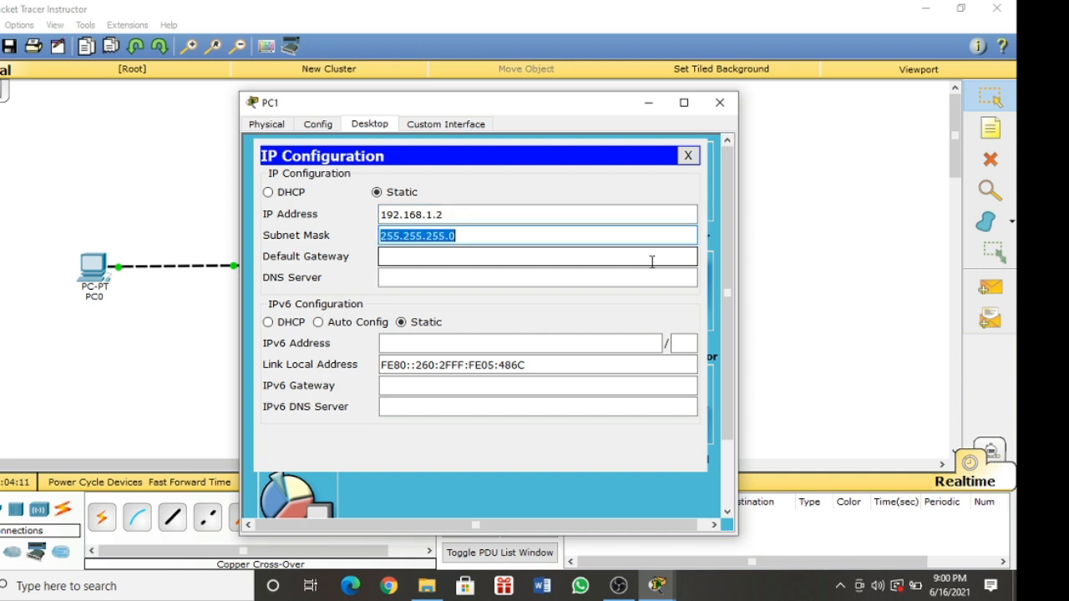
left_click(686, 155)
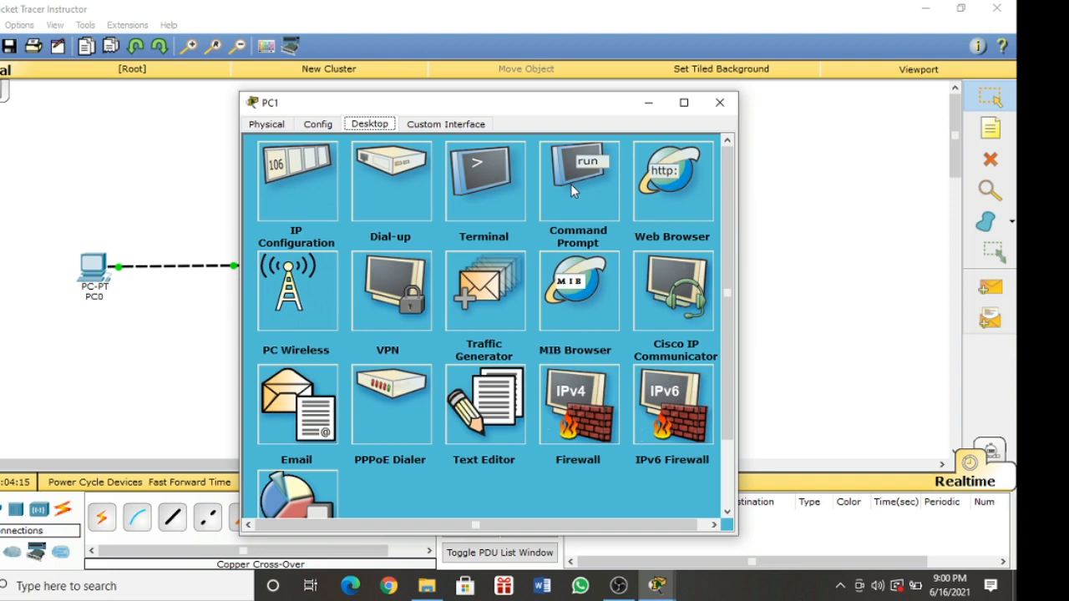
Step: Check PC1's IP settings by running ipconfig in its Command Prompt
left_click(571, 184)
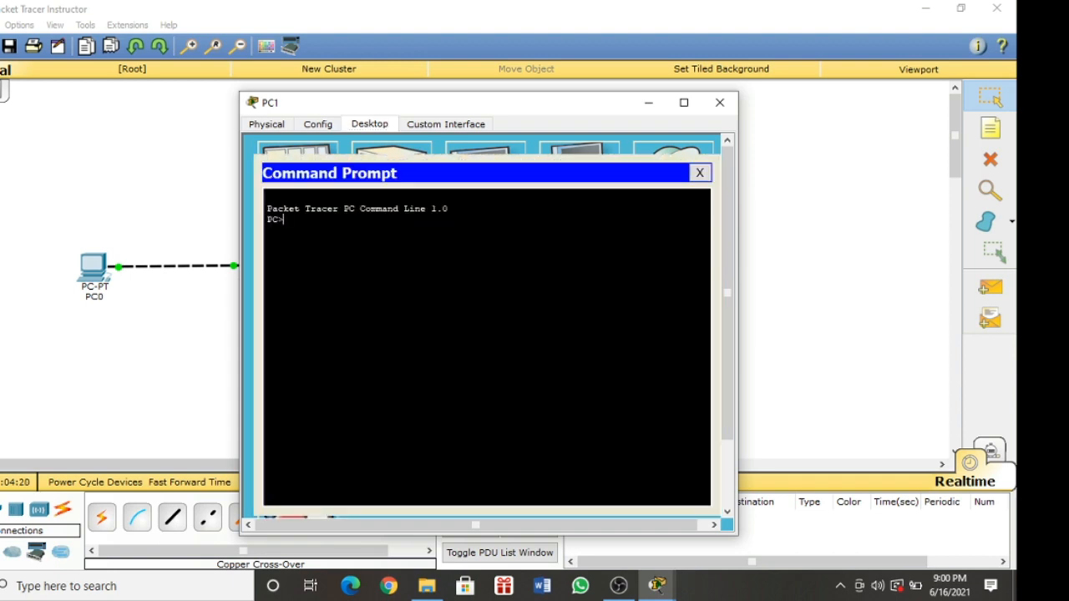
type("ipconfig")
key("Return")
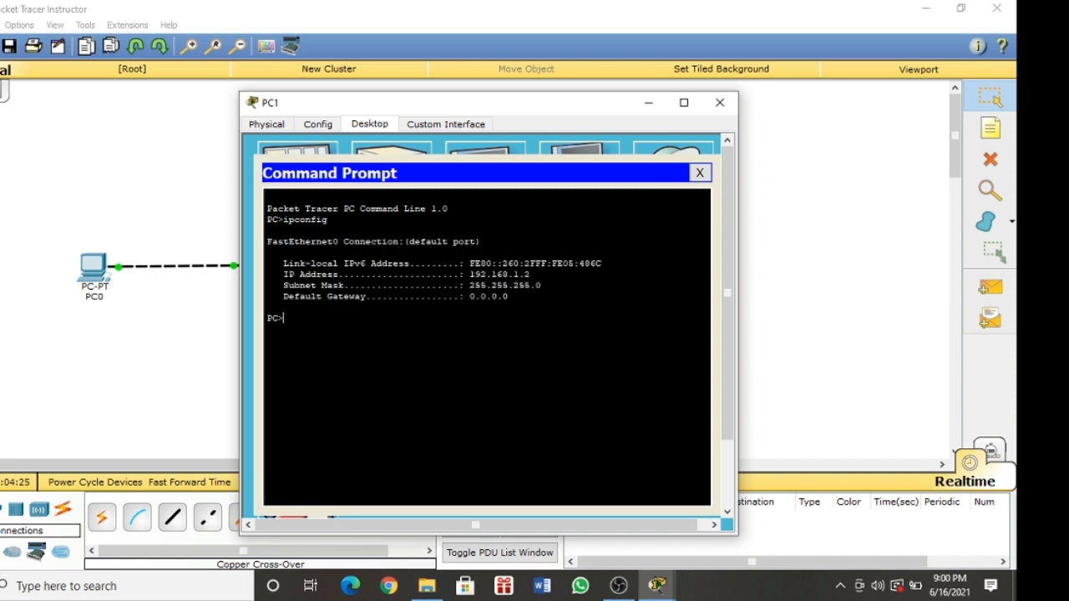
Step: Close PC1's Command Prompt and window, and test connectivity from PC0's Command Prompt by pinging PC1 at 192.168.1.2
left_click(700, 173)
left_click(722, 104)
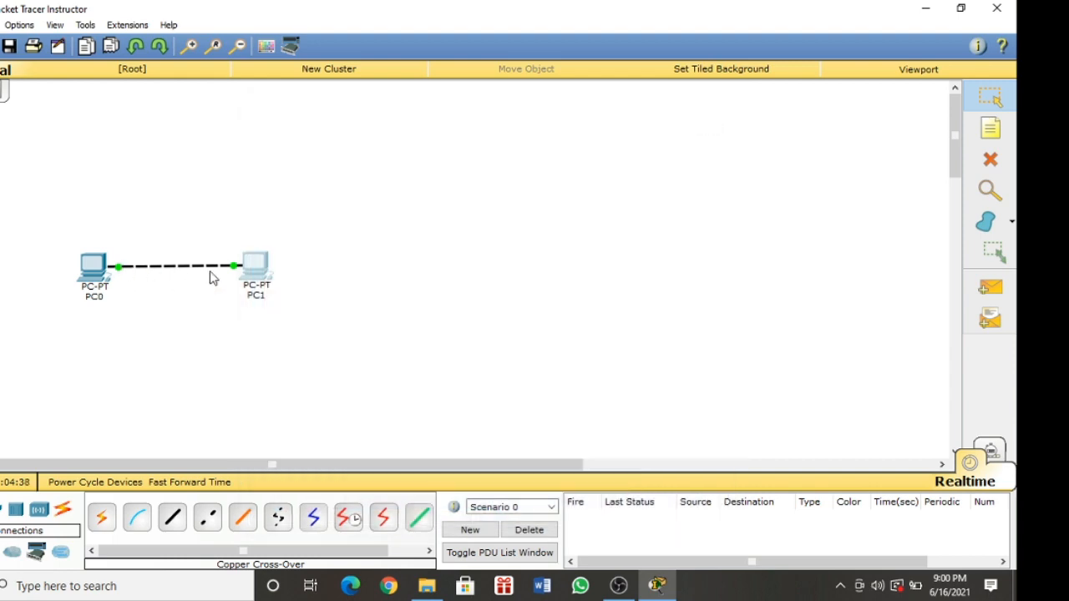
left_click(95, 269)
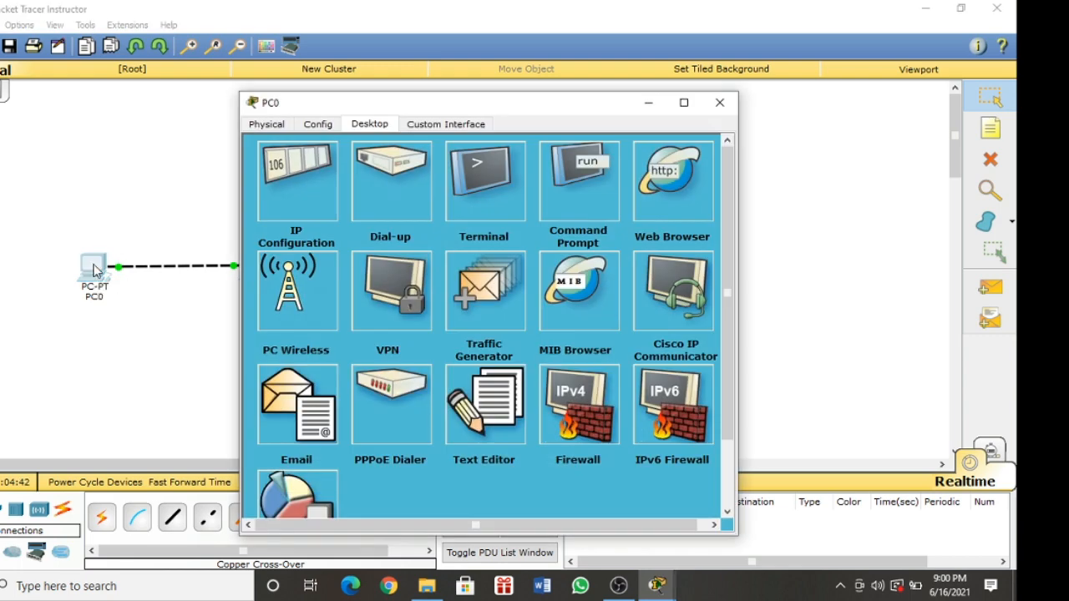
left_click(573, 180)
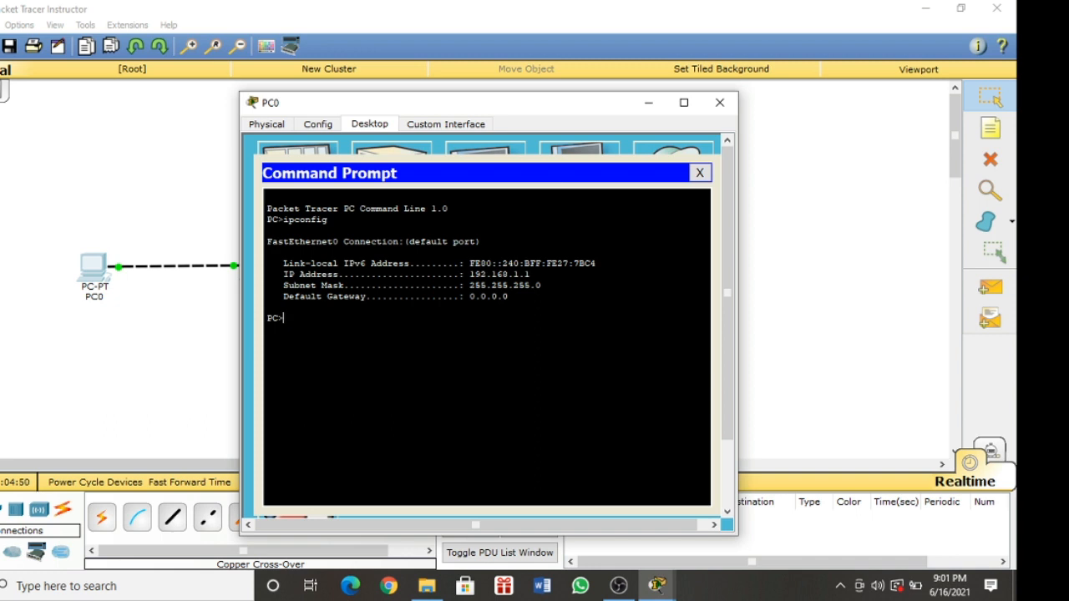
type("ping 192.168.1.2")
key("Return")
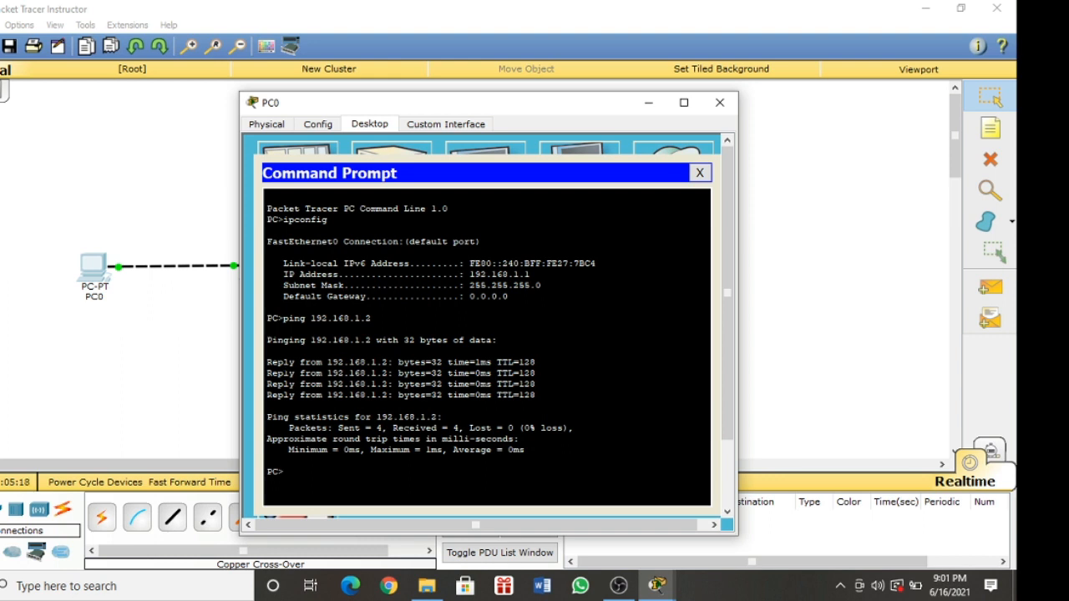
left_click_drag(326, 362, 388, 362)
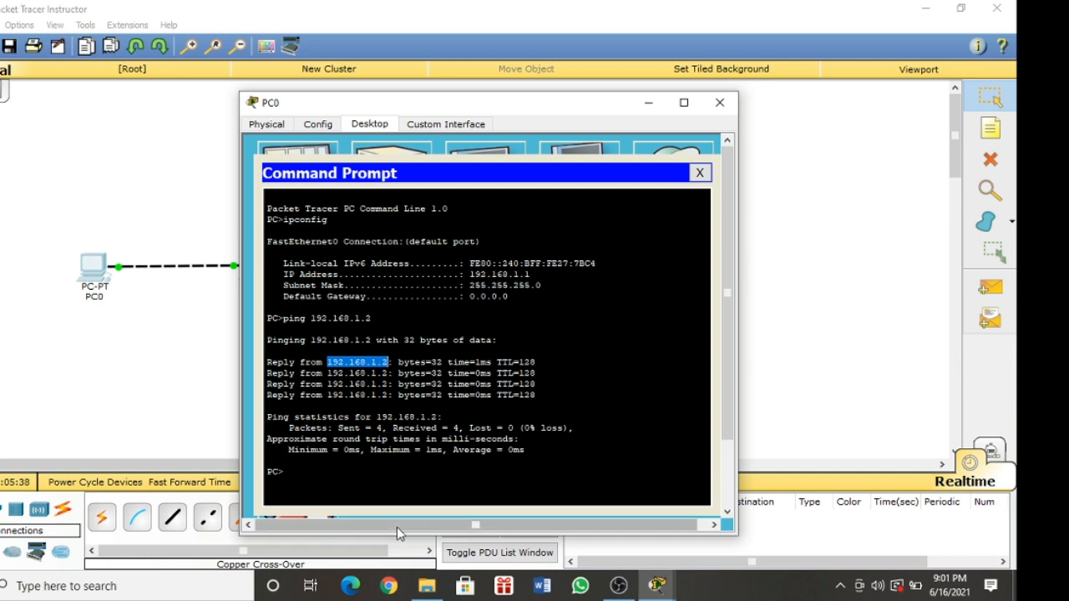
Step: Ping the unassigned address 192.168.1.3 from PC0's Command Prompt
left_click(460, 506)
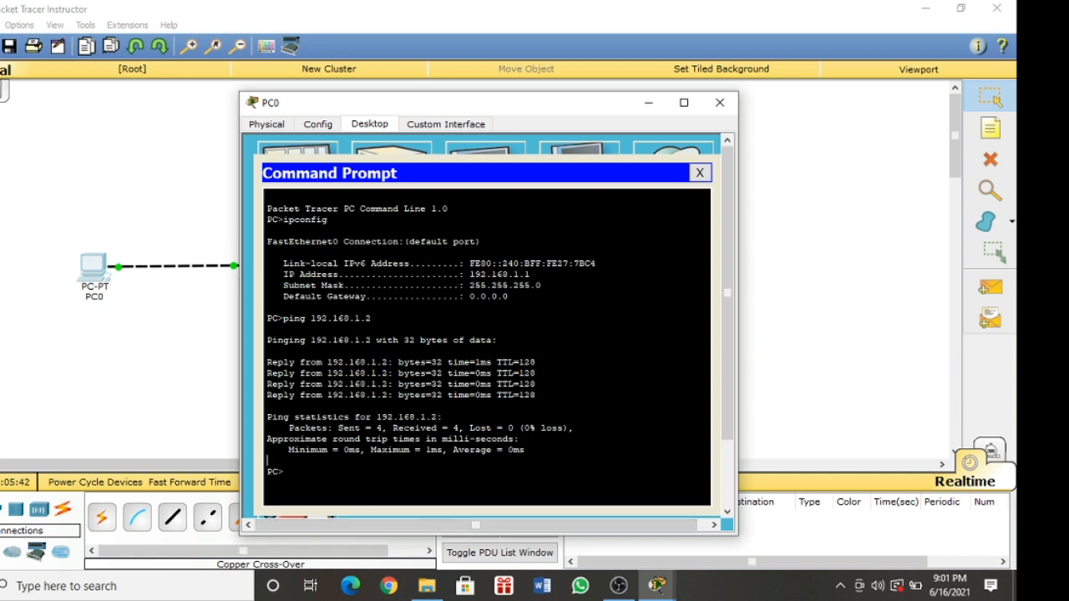
type("ping 192.168.1.3")
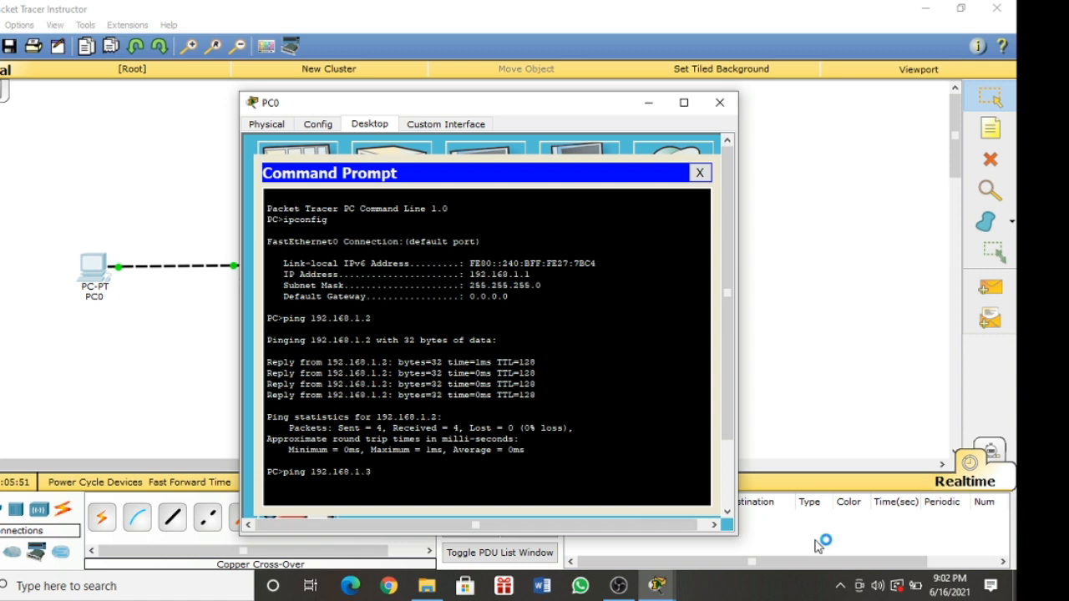
key("Return")
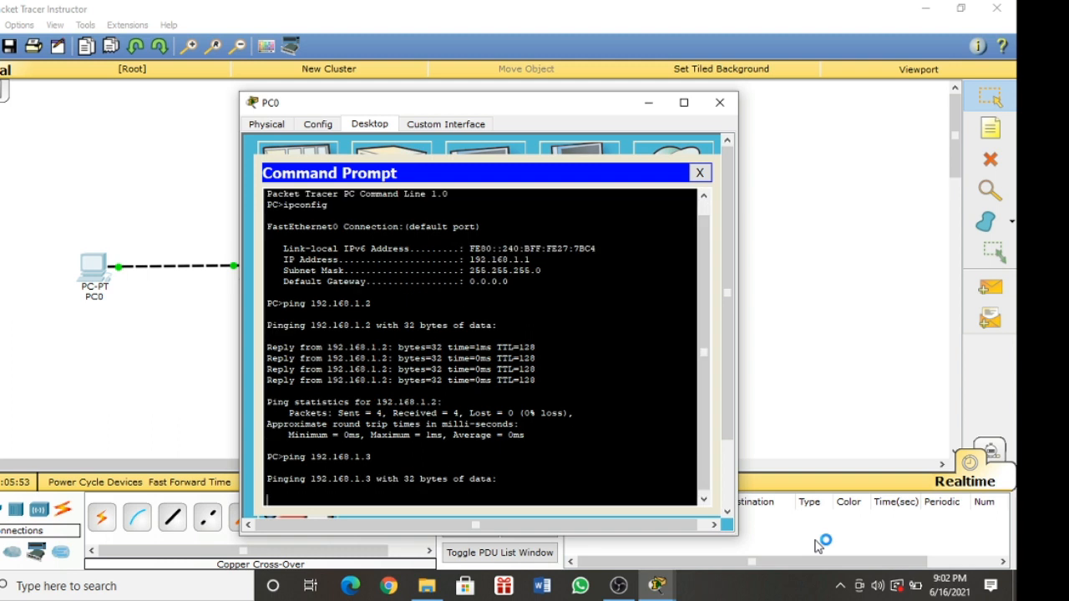